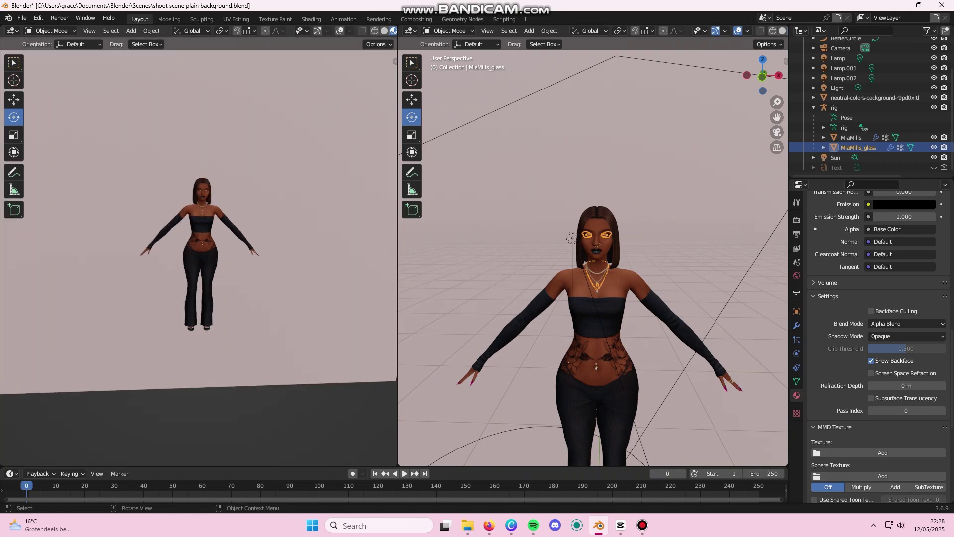
{"action": "scroll", "coordinate": [198, 253], "scroll_direction": "up", "scroll_amount": 4}
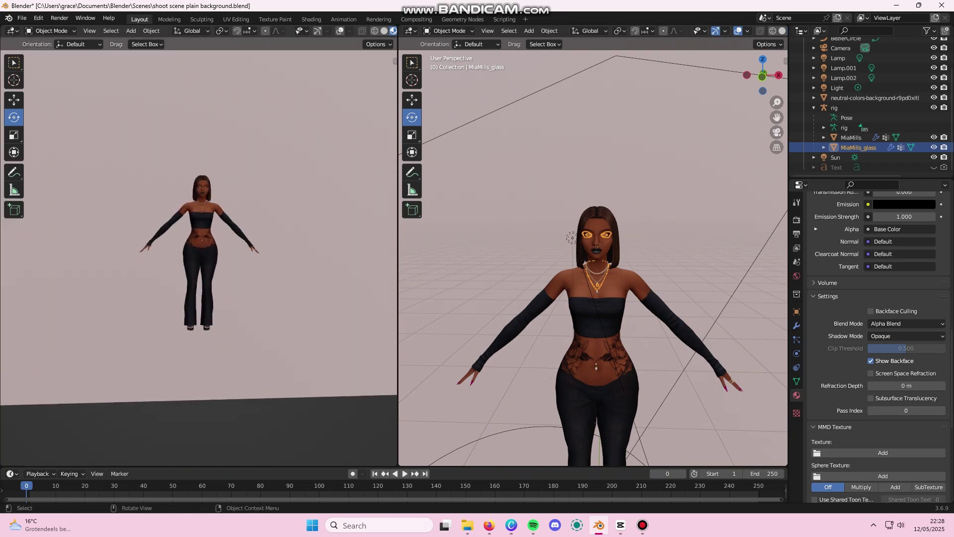
{"action": "middle_click_drag", "start_coordinate": [198, 253], "coordinate": [256, 241]}
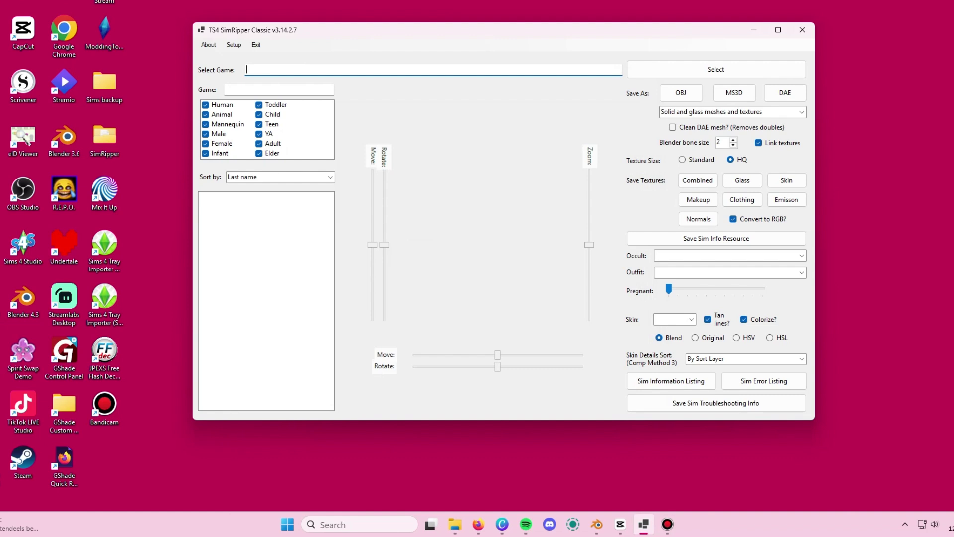
Load the game save file Slot_10312024.save from The Sims 4 saves folder
{"action": "left_click", "coordinate": [715, 69]}
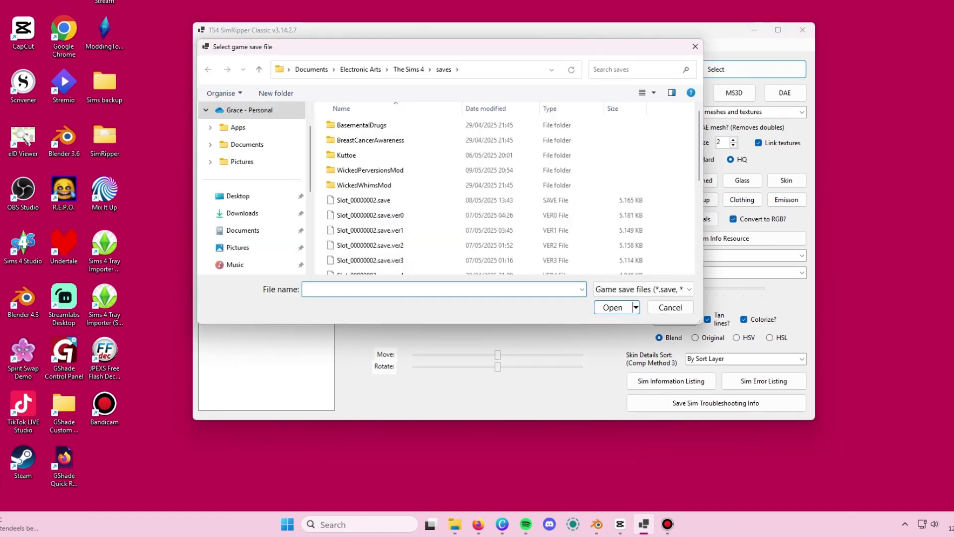
{"action": "scroll", "coordinate": [448, 144], "scroll_direction": "down", "scroll_amount": 10}
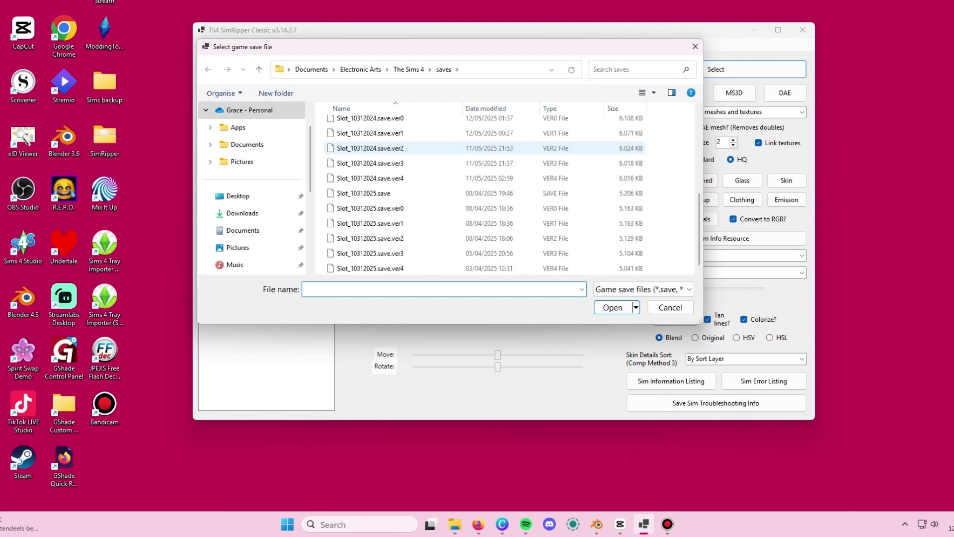
{"action": "scroll", "coordinate": [447, 150], "scroll_direction": "up", "scroll_amount": 2}
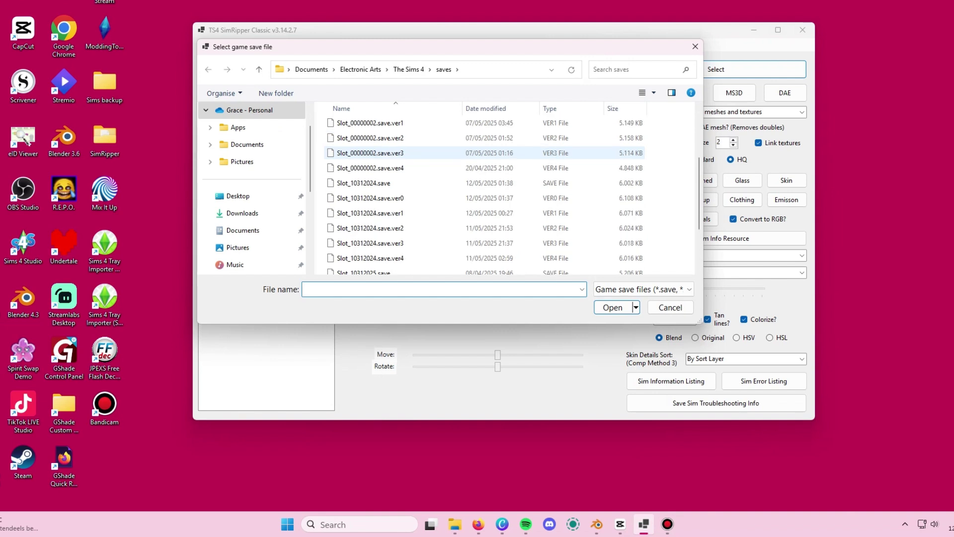
{"action": "scroll", "coordinate": [447, 153], "scroll_direction": "down", "scroll_amount": 1}
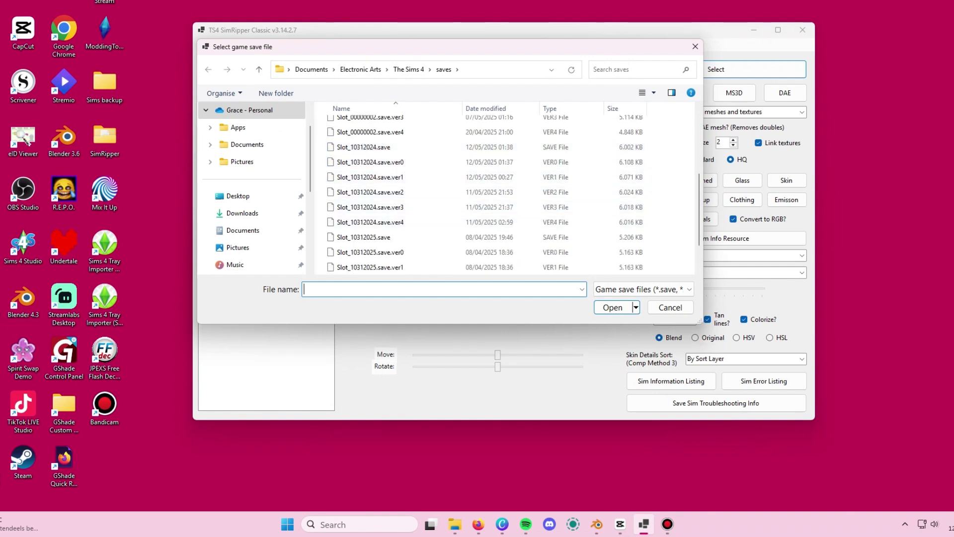
{"action": "left_click", "coordinate": [447, 147]}
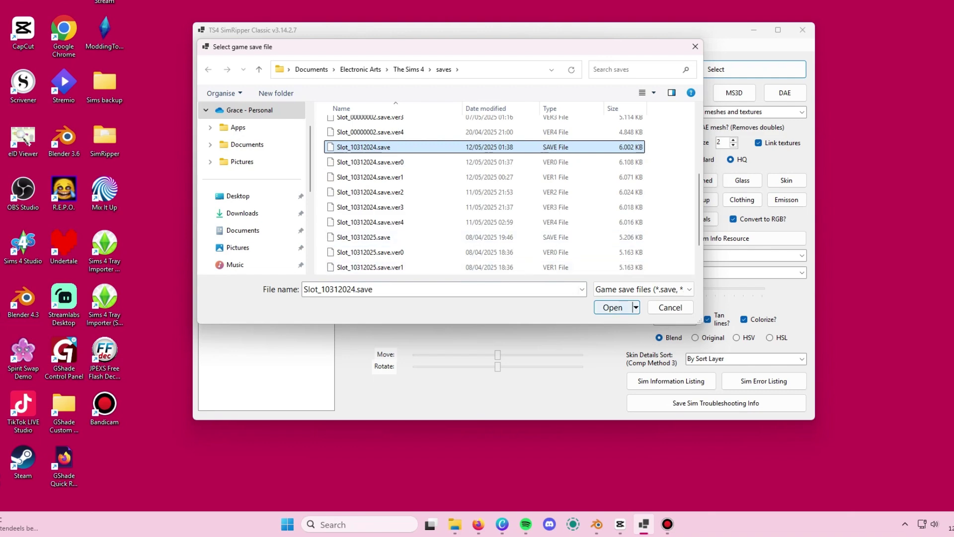
{"action": "left_click", "coordinate": [613, 308]}
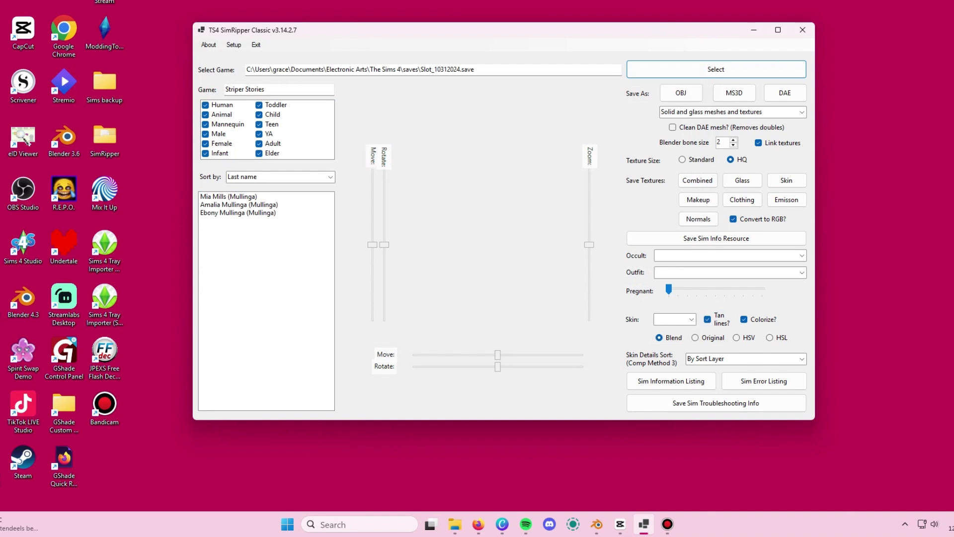
Select the first Sim in the list and set her outfit to Everyday2
{"action": "left_click", "coordinate": [229, 197]}
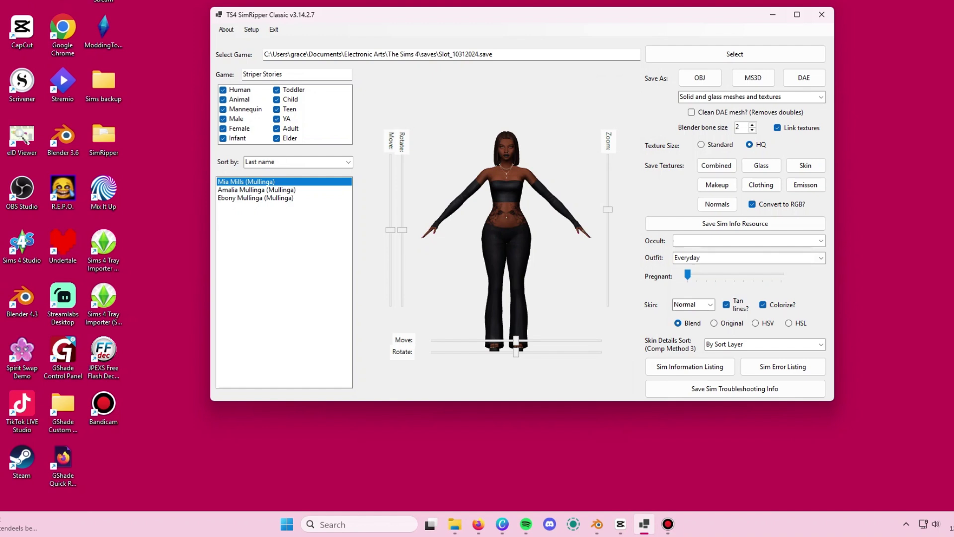
{"action": "left_click", "coordinate": [821, 257]}
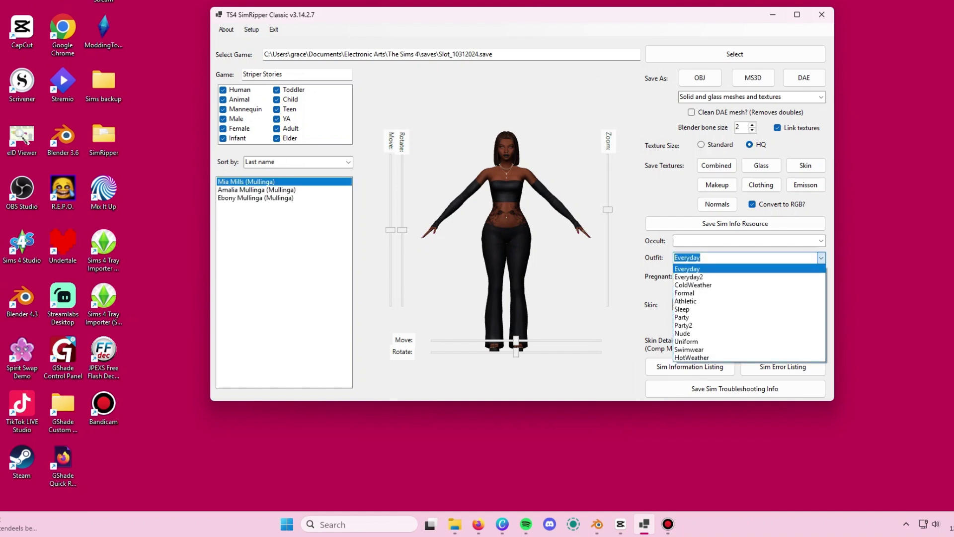
{"action": "key", "text": "Down"}
{"action": "key", "text": "Return"}
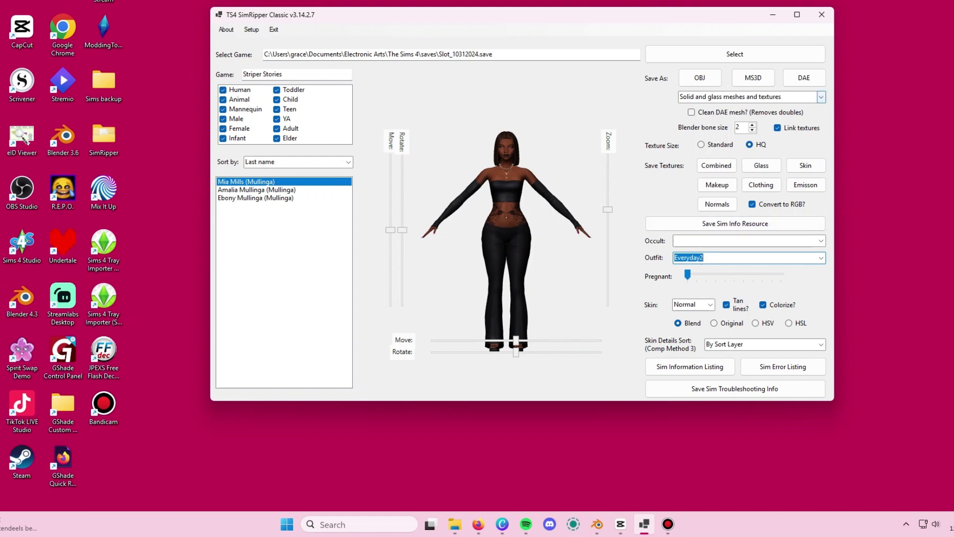
Export the Sim as a Collada DAE with solid and glass meshes and textures, going into the Blender folder in Documents
{"action": "left_click", "coordinate": [821, 96]}
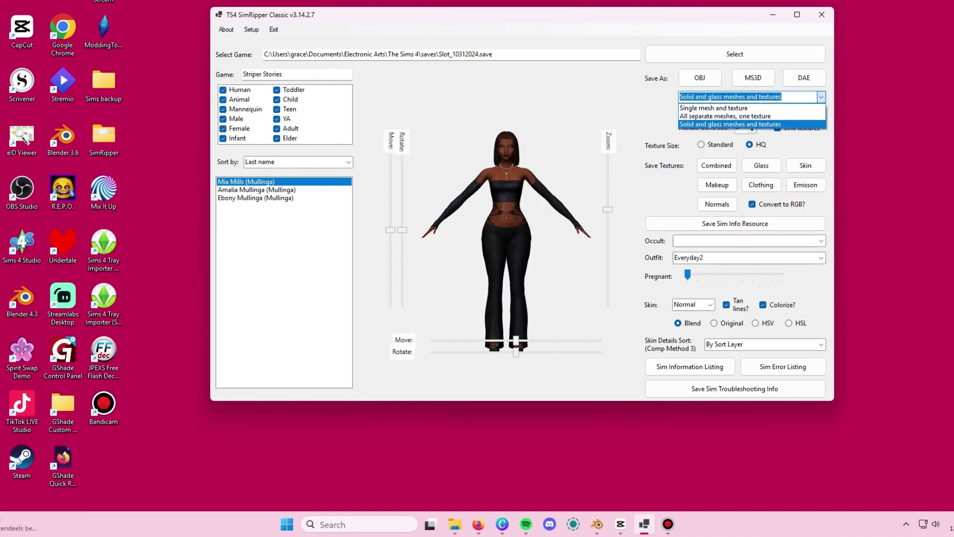
{"action": "left_click", "coordinate": [730, 124]}
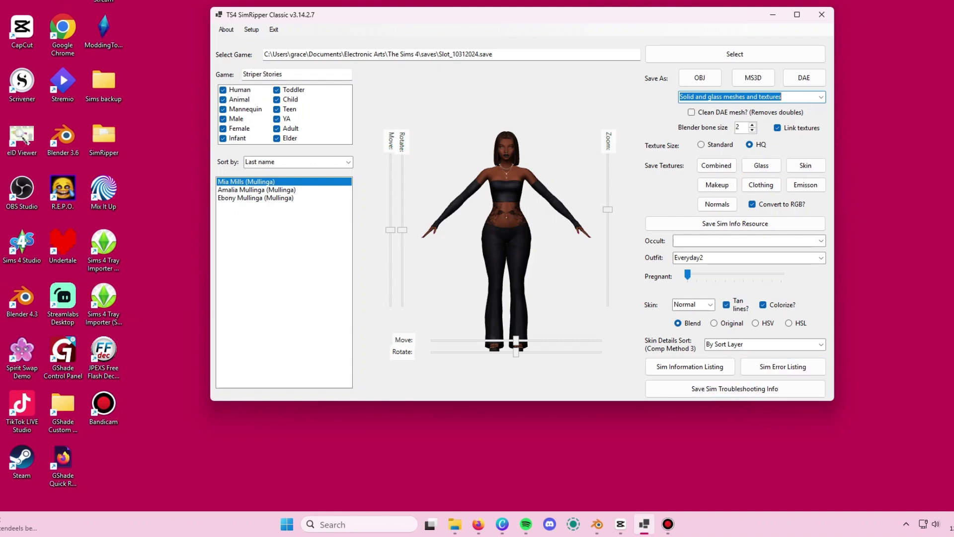
{"action": "left_click", "coordinate": [804, 77]}
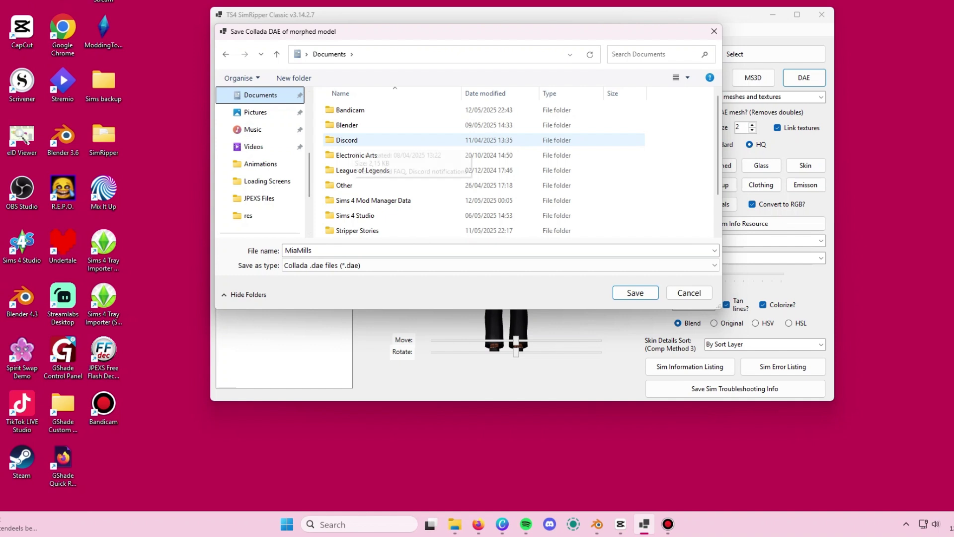
{"action": "double_click", "coordinate": [347, 125]}
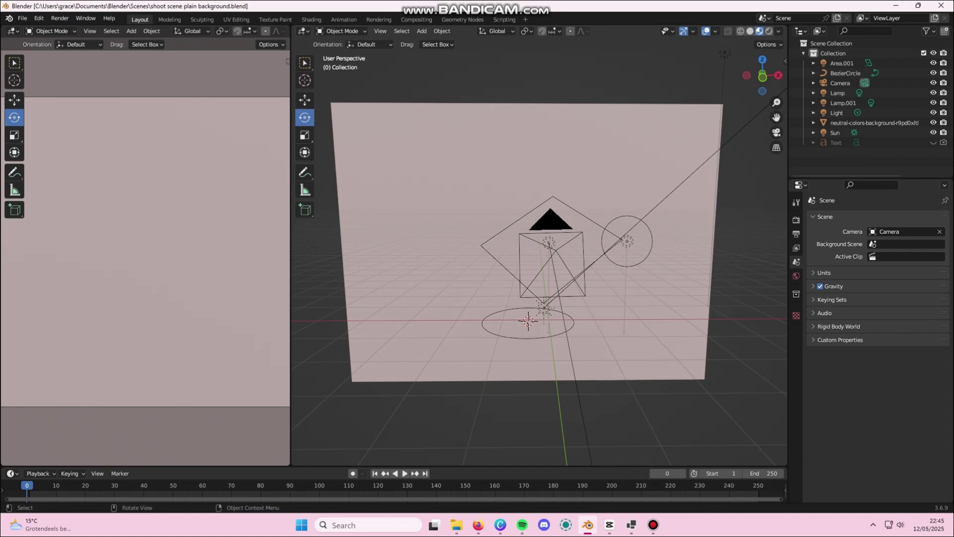
Switch to Blender and import the Sim's Collada (.dae) model from the Rigs folder into the plain background scene
{"action": "mouse_move", "coordinate": [539, 258]}
{"action": "middle_mouse_down"}
{"action": "mouse_move", "coordinate": [581, 254]}
{"action": "mouse_move", "coordinate": [446, 263]}
{"action": "mouse_move", "coordinate": [544, 259]}
{"action": "middle_mouse_up"}
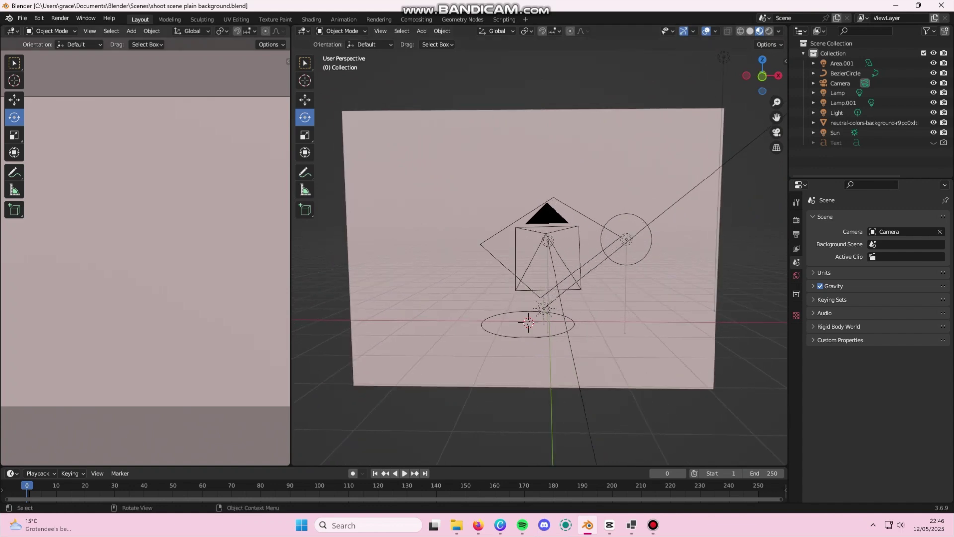
{"action": "left_click", "coordinate": [23, 18]}
{"action": "mouse_move", "coordinate": [59, 152]}
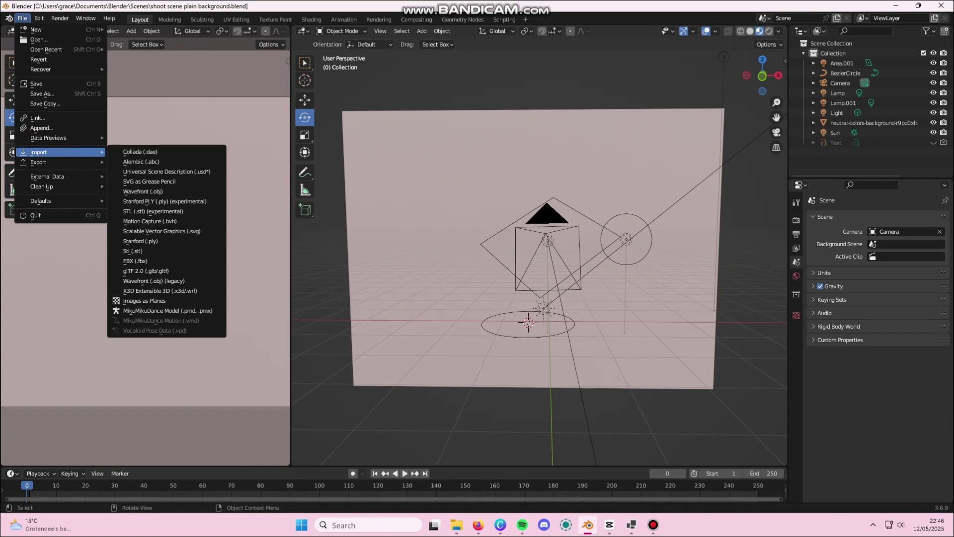
{"action": "left_click", "coordinate": [140, 151]}
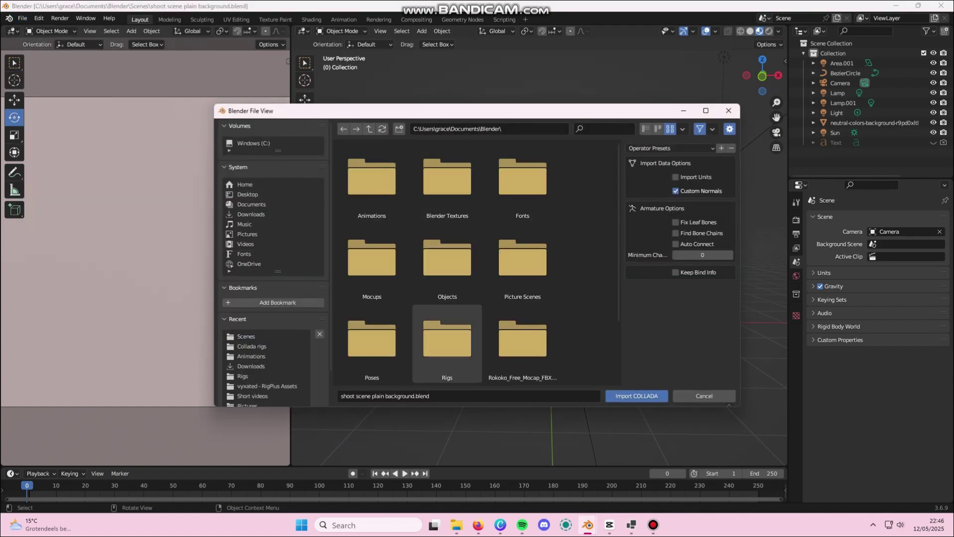
{"action": "left_click", "coordinate": [447, 343]}
{"action": "double_click", "coordinate": [447, 183]}
{"action": "double_click", "coordinate": [447, 183]}
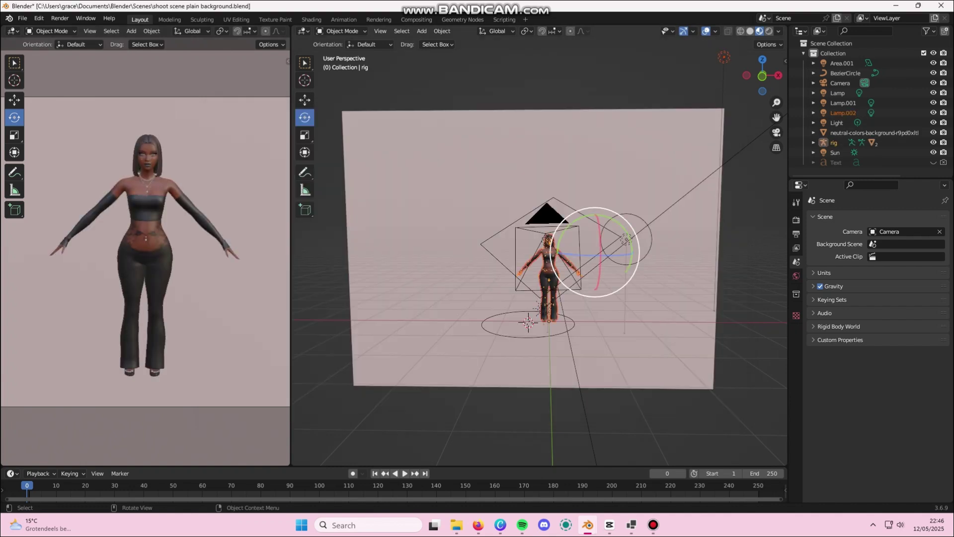
Set the material's Specular to 0 on the rig's main body mesh and to 0.075 on its glass mesh
{"action": "scroll", "coordinate": [539, 252], "scroll_direction": "up", "scroll_amount": 6}
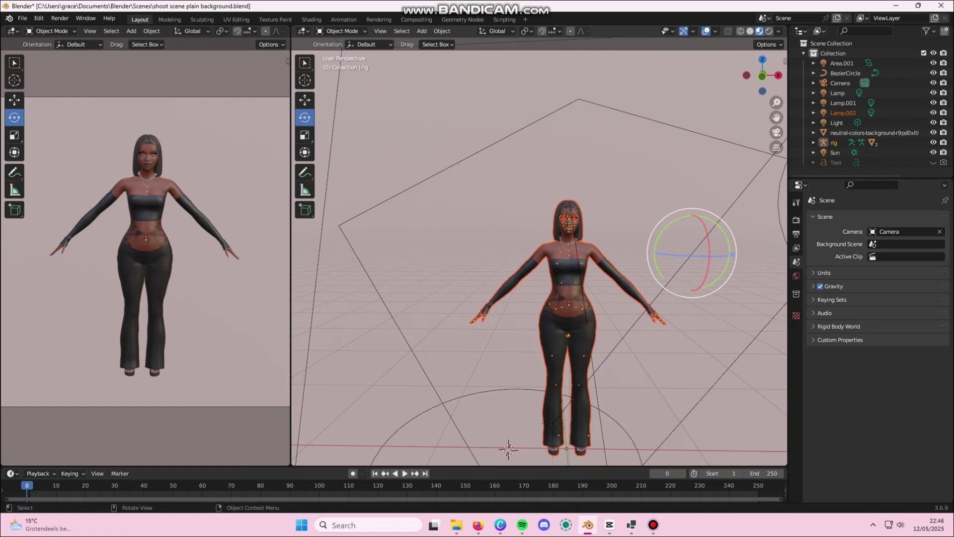
{"action": "middle_click_drag", "start_coordinate": [508, 449], "coordinate": [504, 462]}
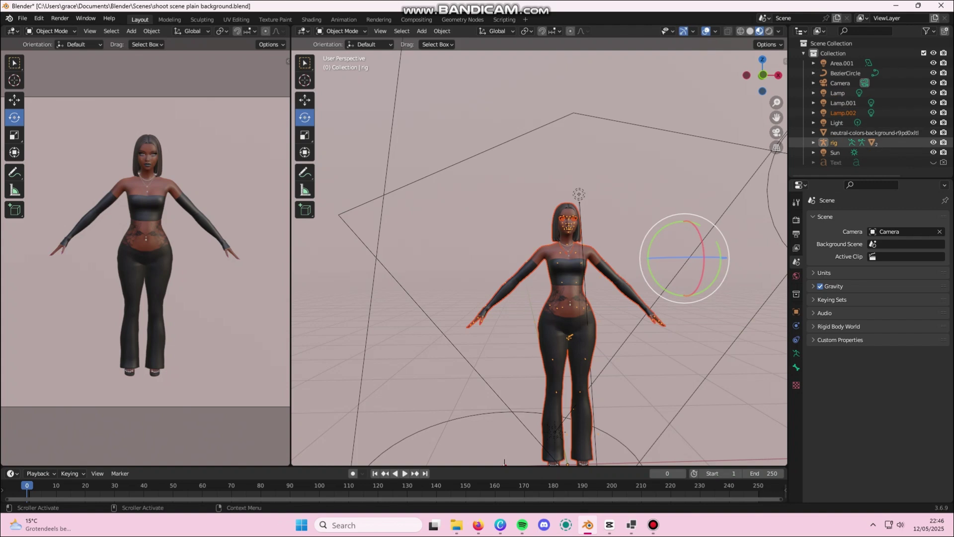
{"action": "left_click", "coordinate": [813, 143]}
{"action": "scroll", "coordinate": [817, 152], "scroll_direction": "down", "scroll_amount": 2}
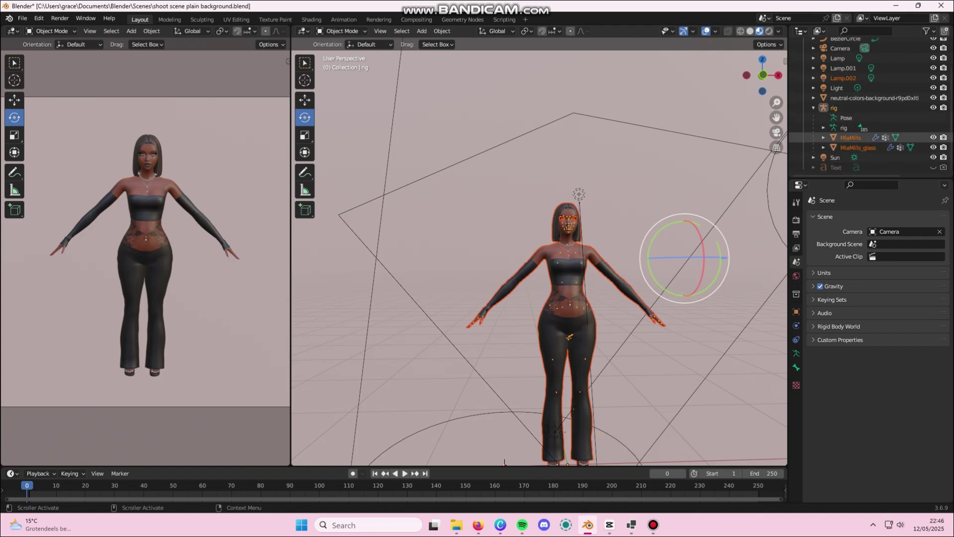
{"action": "left_click", "coordinate": [850, 138]}
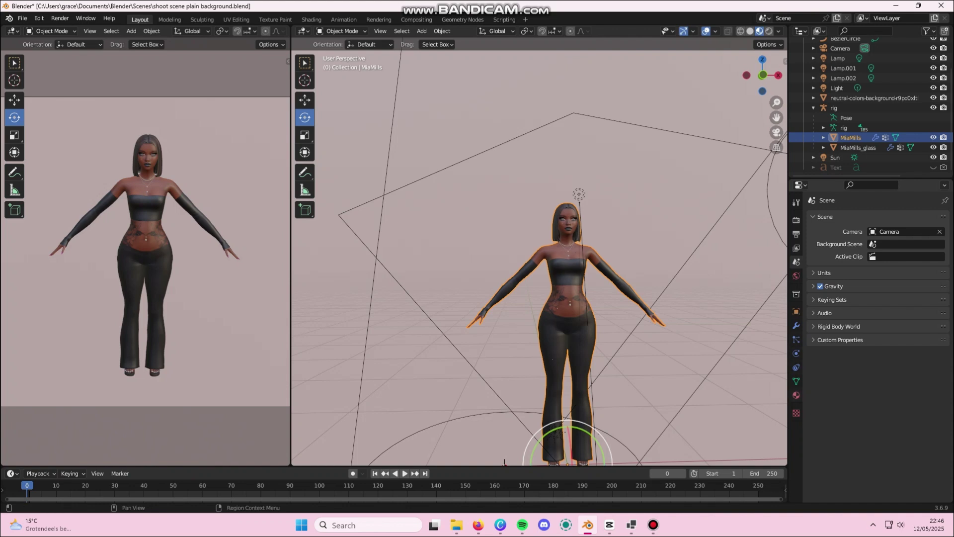
{"action": "left_click", "coordinate": [796, 395]}
{"action": "scroll", "coordinate": [878, 347], "scroll_direction": "down", "scroll_amount": 7}
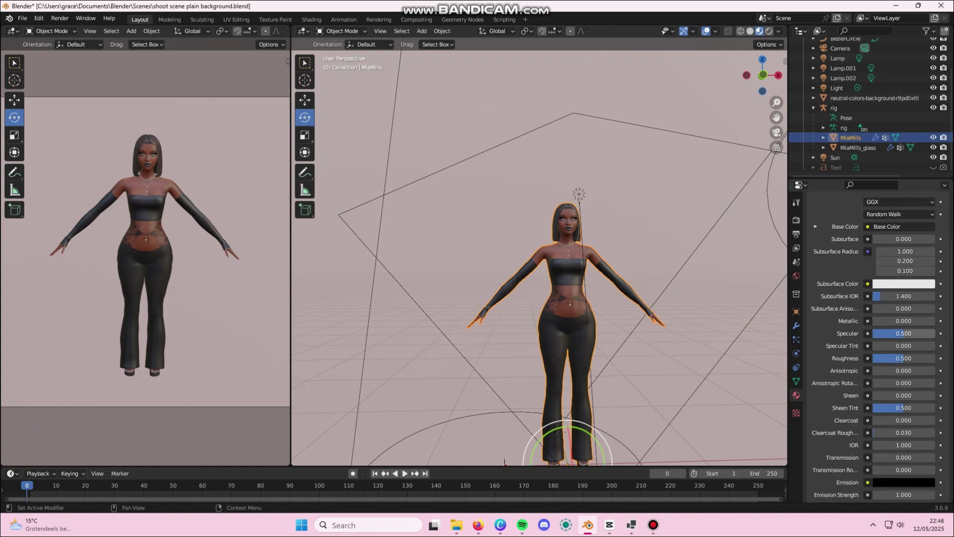
{"action": "left_click_drag", "start_coordinate": [910, 333], "coordinate": [873, 333]}
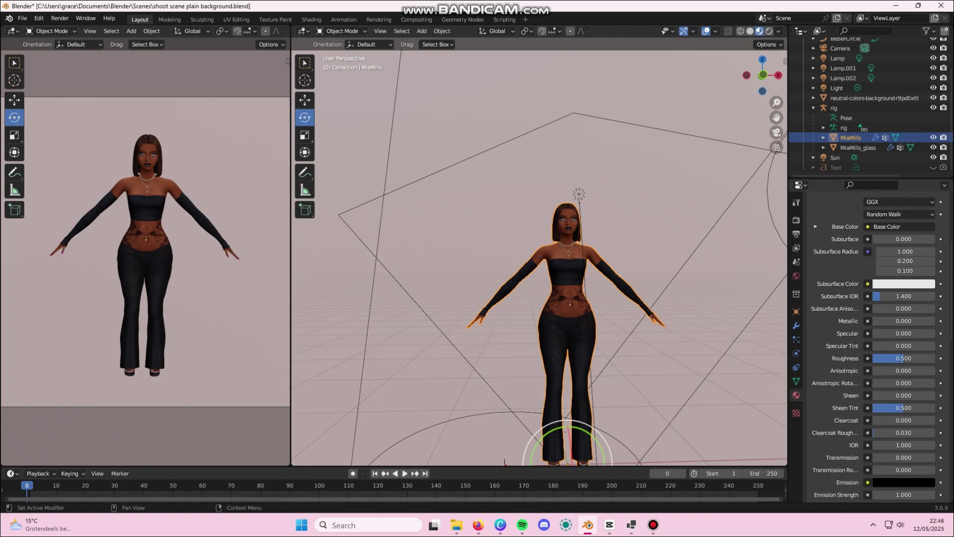
{"action": "left_click", "coordinate": [857, 148]}
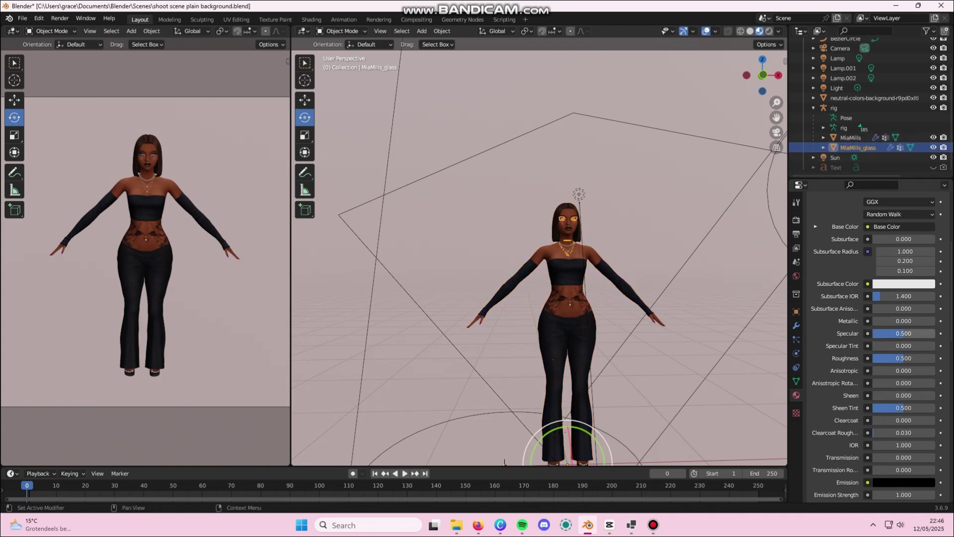
{"action": "left_click_drag", "start_coordinate": [904, 333], "coordinate": [877, 334]}
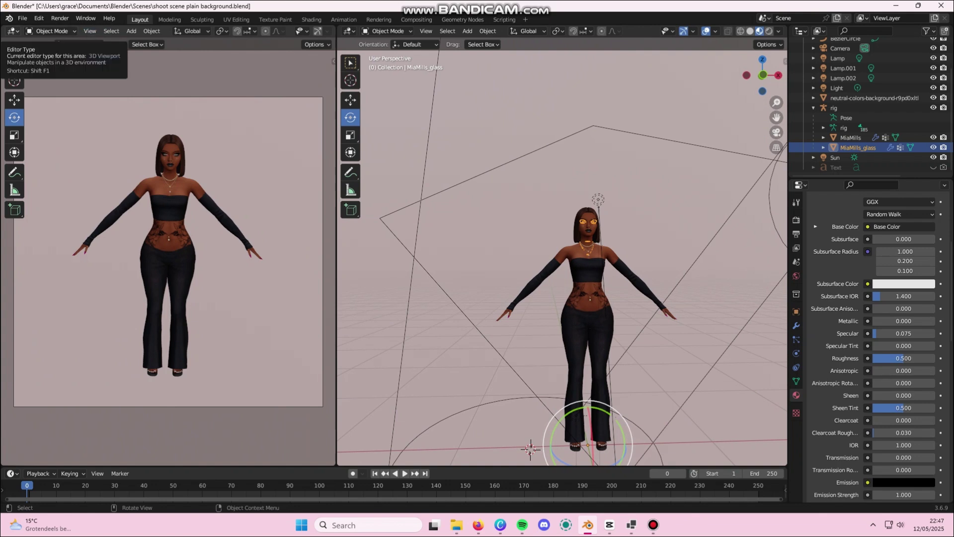
Show the glass material in a Shader Editor and connect the Base Color texture's Alpha output to the Principled BSDF's Alpha input
{"action": "left_click", "coordinate": [12, 30]}
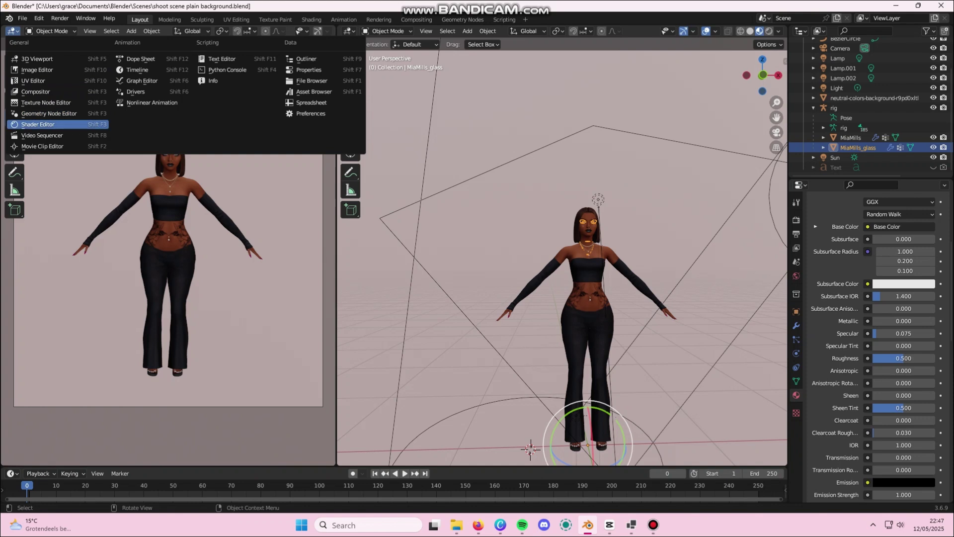
{"action": "left_click", "coordinate": [38, 124]}
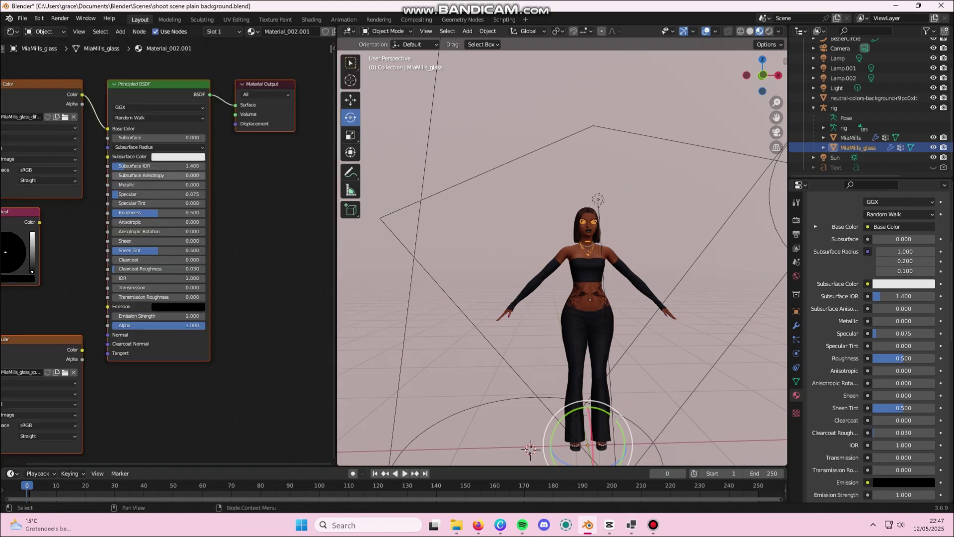
{"action": "left_click_drag", "start_coordinate": [178, 463], "coordinate": [130, 462]}
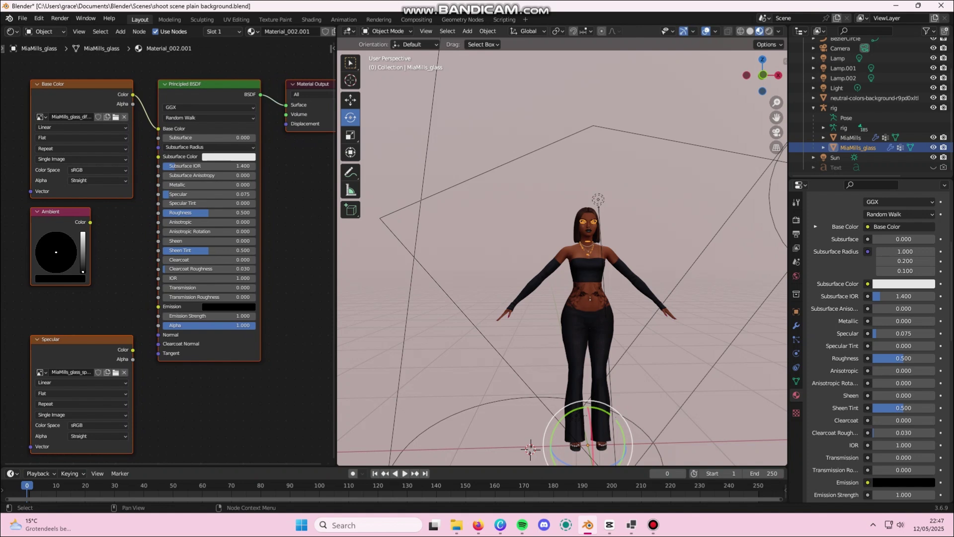
{"action": "left_click_drag", "start_coordinate": [132, 104], "coordinate": [152, 325]}
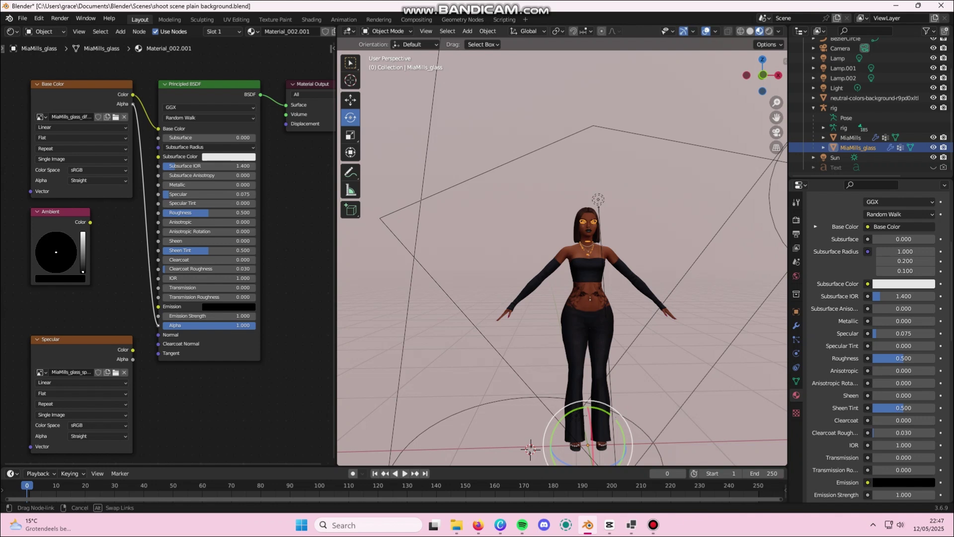
{"action": "left_click_drag", "start_coordinate": [158, 325], "coordinate": [158, 325]}
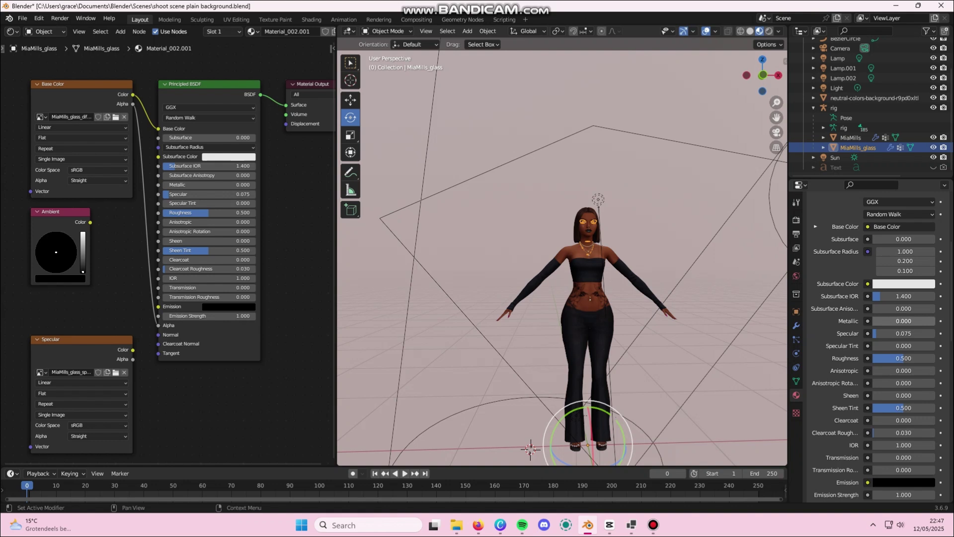
Try Alpha Blend as the Blend Mode in the settings of the glass mesh's material
{"action": "scroll", "coordinate": [875, 348], "scroll_direction": "down", "scroll_amount": 10}
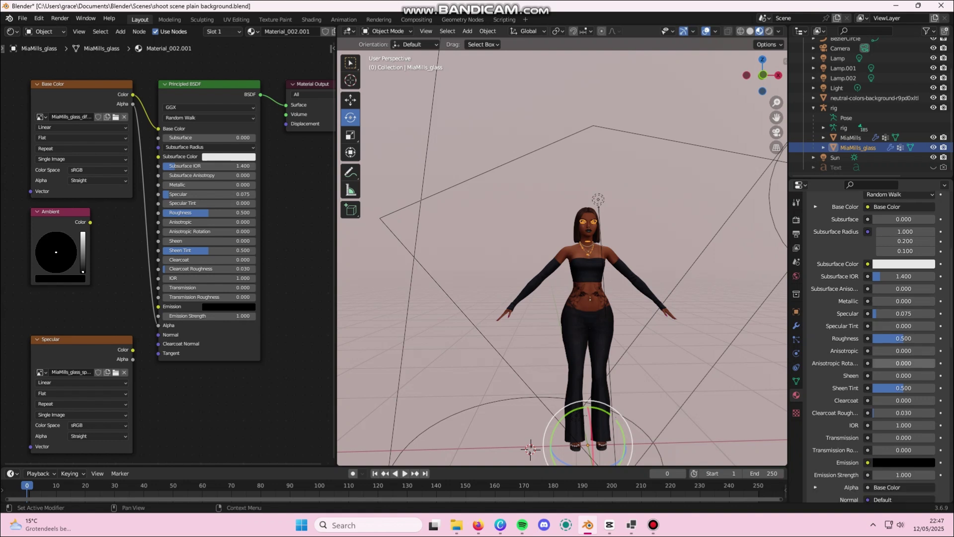
{"action": "scroll", "coordinate": [874, 347], "scroll_direction": "down", "scroll_amount": 3}
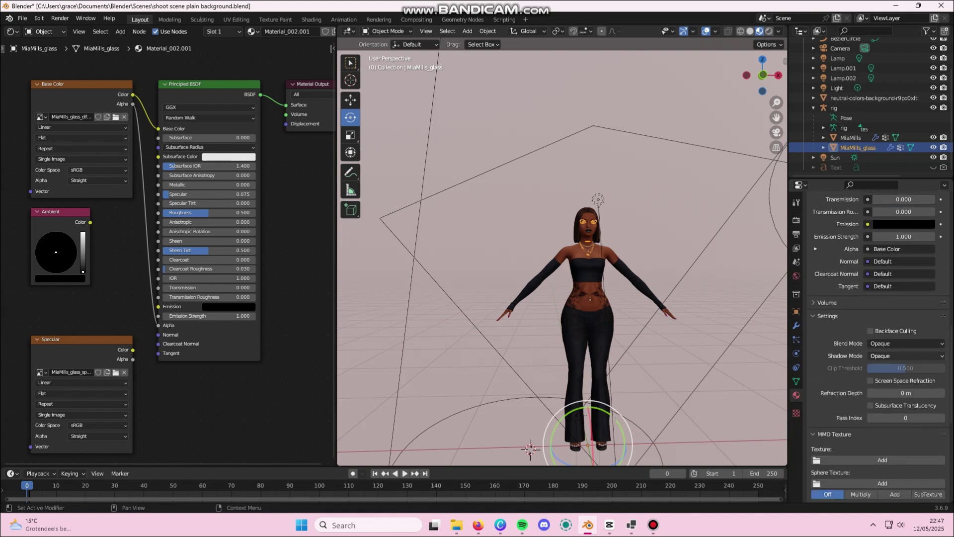
{"action": "left_click", "coordinate": [905, 343]}
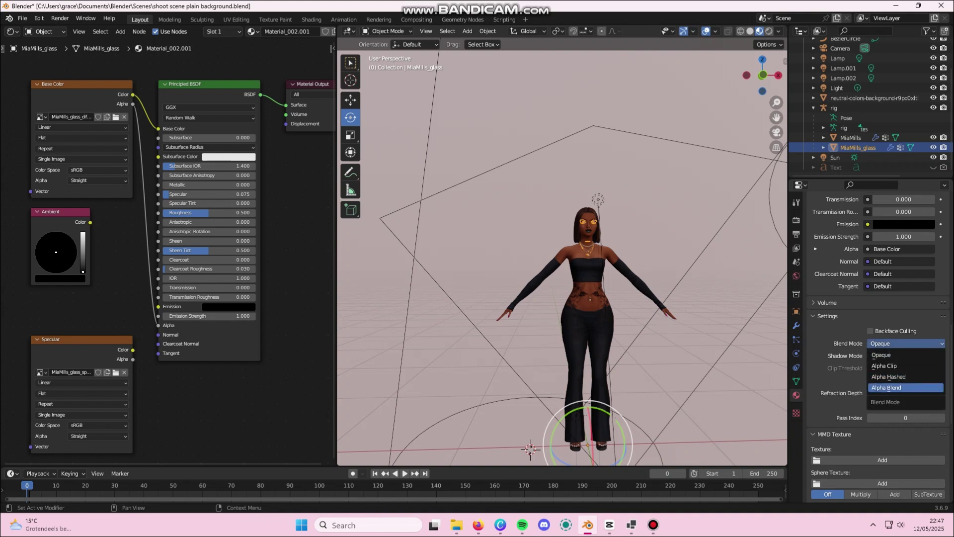
{"action": "left_click", "coordinate": [900, 388]}
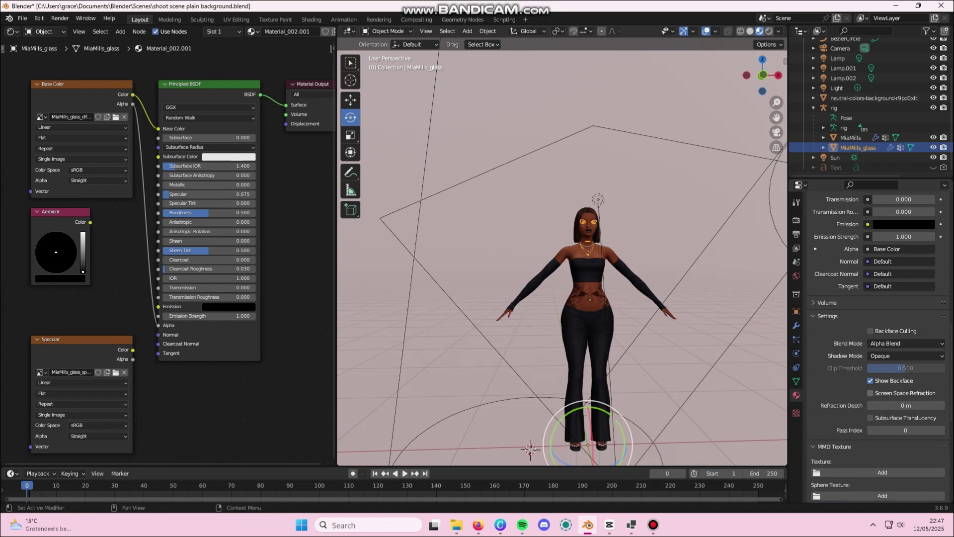
Reapply Alpha Blend as the glass material's Blend Mode, with the Sim's eye and necklace area in close view
{"action": "scroll", "coordinate": [740, 318], "scroll_direction": "up", "scroll_amount": 6}
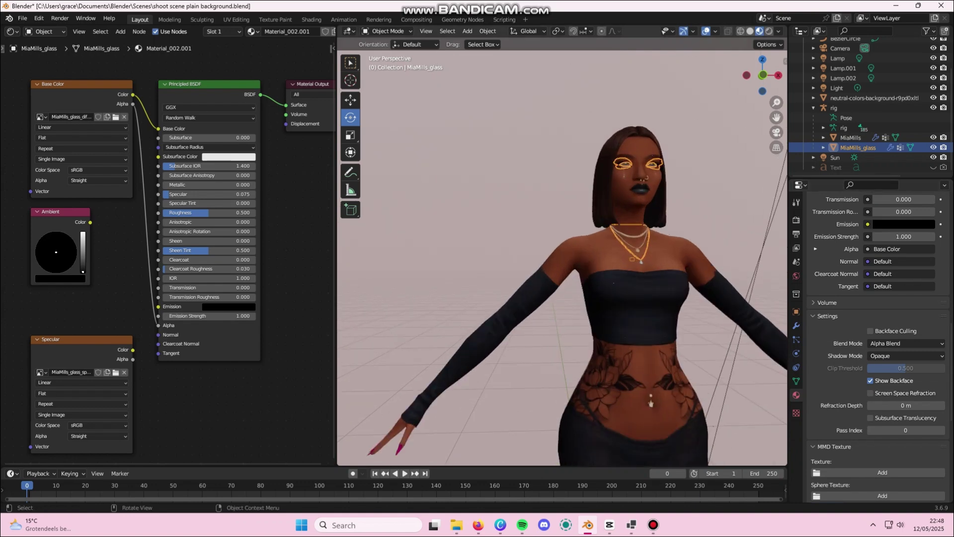
{"action": "middle_click_drag", "start_coordinate": [740, 318], "coordinate": [669, 315]}
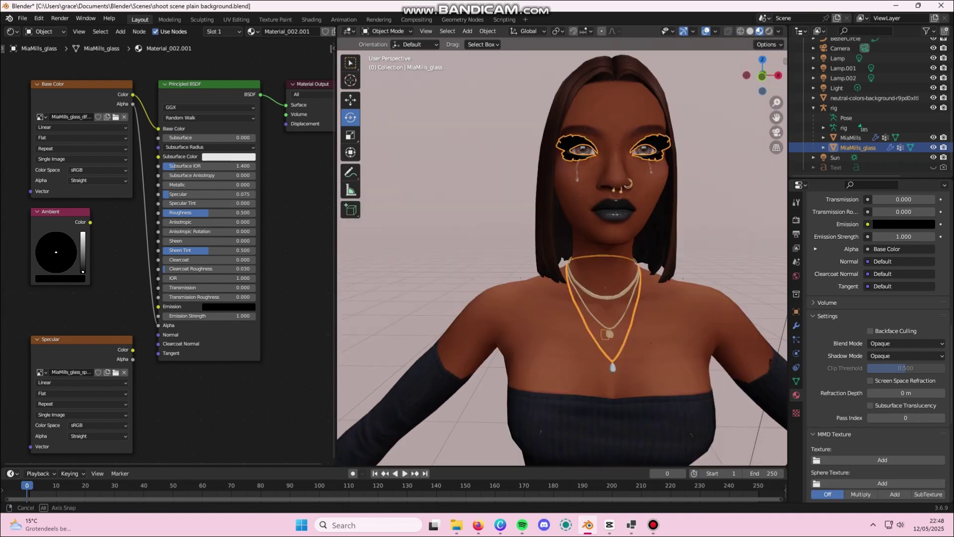
{"action": "mouse_move", "coordinate": [596, 278]}
{"action": "middle_mouse_down"}
{"action": "mouse_move", "coordinate": [619, 276]}
{"action": "mouse_move", "coordinate": [611, 279]}
{"action": "middle_mouse_up"}
{"action": "middle_click_drag", "start_coordinate": [649, 315], "coordinate": [613, 315]}
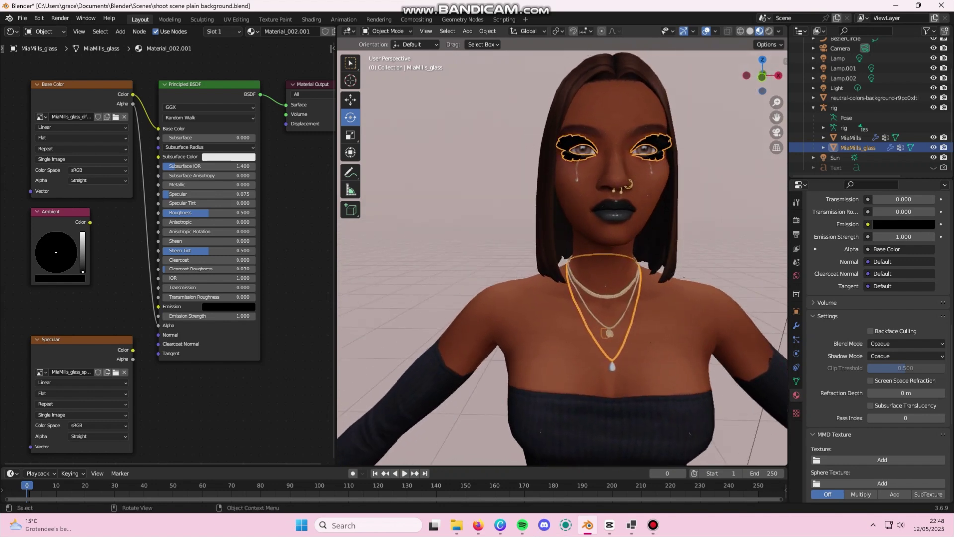
{"action": "left_click", "coordinate": [905, 343]}
{"action": "left_click", "coordinate": [886, 388]}
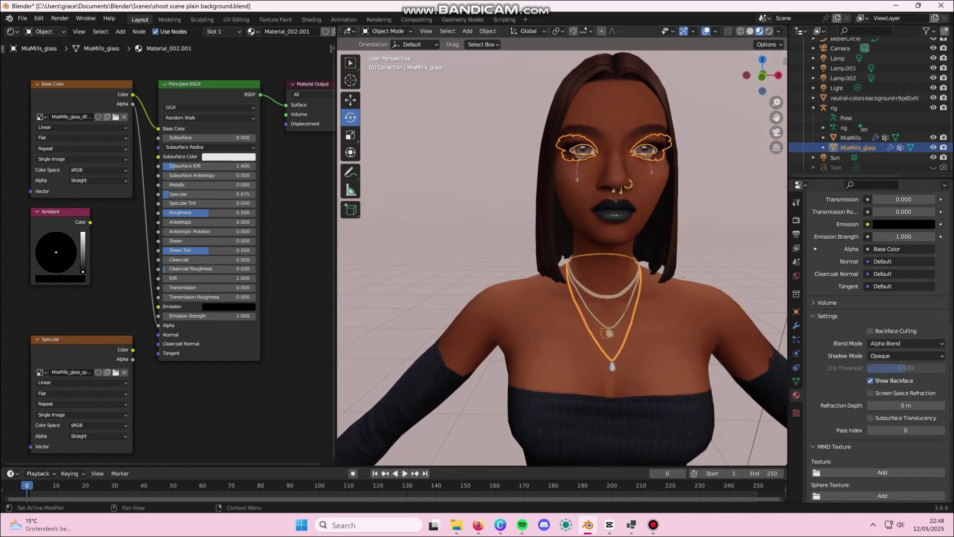
Turn the Shader Editor area back into a 3D Viewport
{"action": "middle_click_drag", "start_coordinate": [651, 315], "coordinate": [636, 298]}
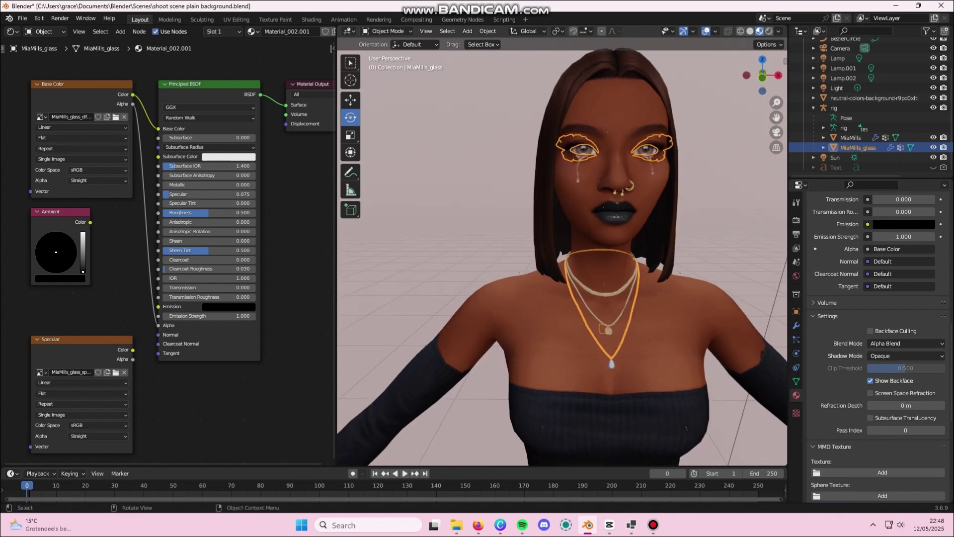
{"action": "scroll", "coordinate": [561, 257], "scroll_direction": "down", "scroll_amount": 2}
{"action": "scroll", "coordinate": [561, 257], "scroll_direction": "up", "scroll_amount": 2}
{"action": "left_click", "coordinate": [13, 31]}
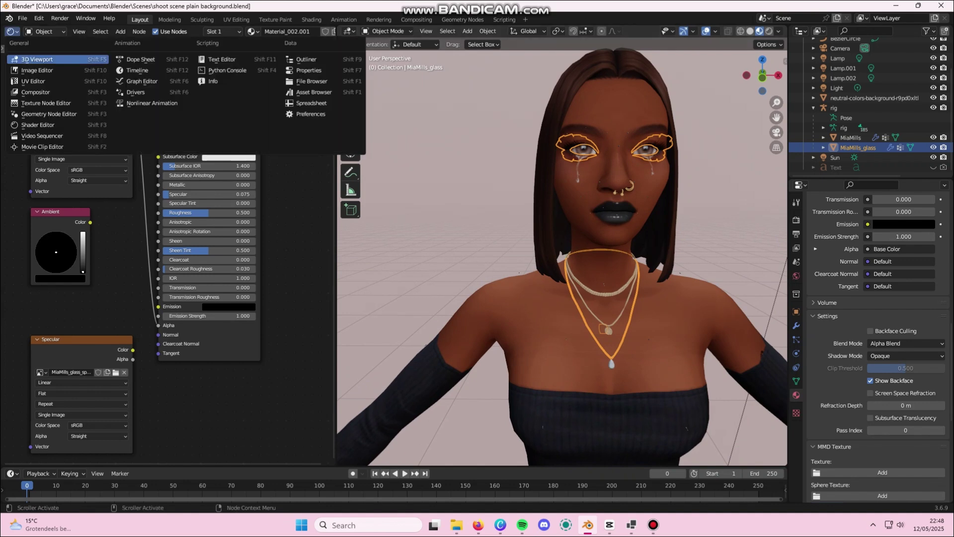
{"action": "left_click", "coordinate": [36, 58]}
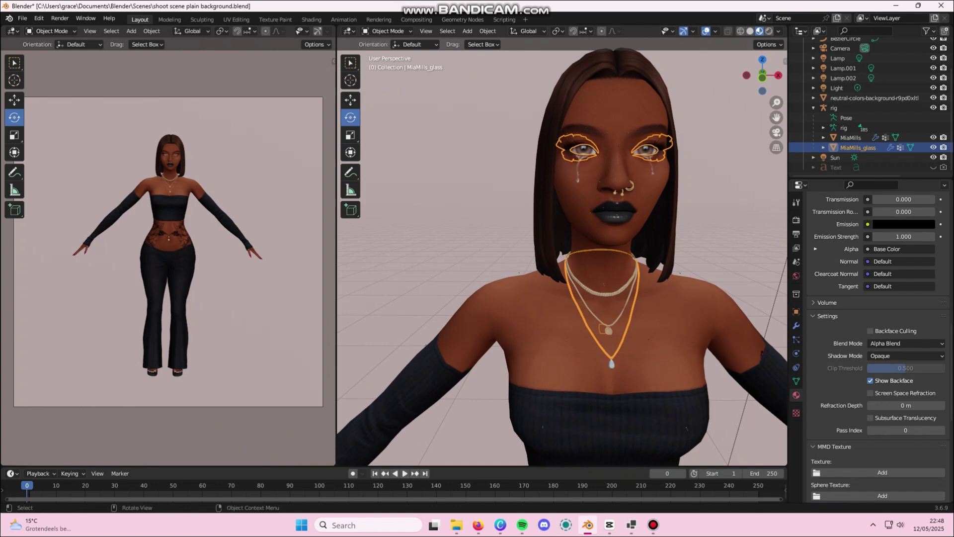